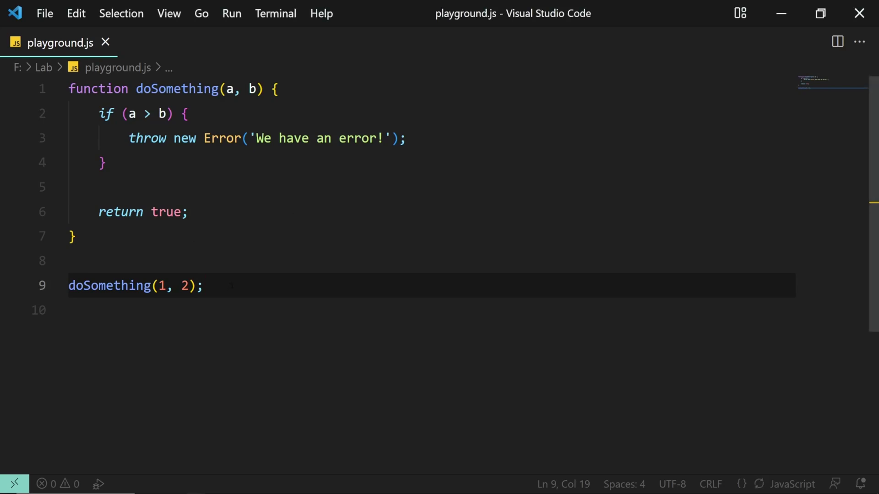
# - Surround line 9's doSomething(1, 2) with the trycatch snippet, ending in the empty catch body
pyautogui.moveTo(207, 285); pyautogui.dragTo(50, 287)
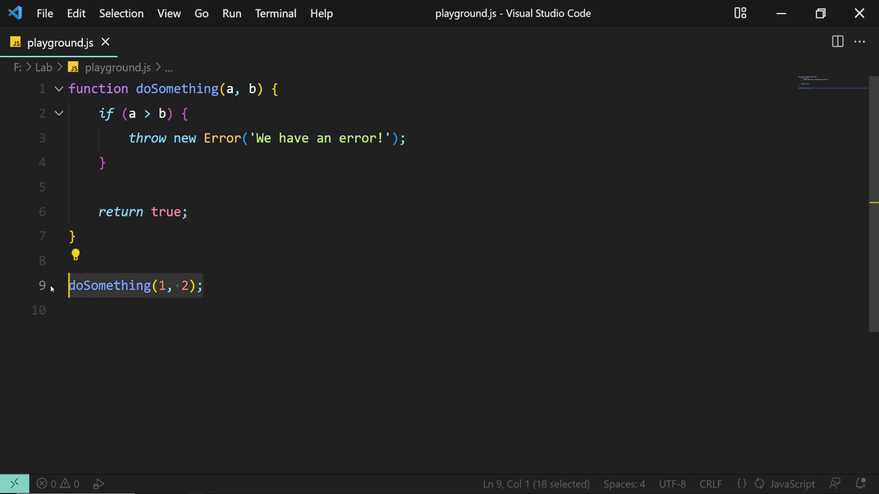
pyautogui.hotkey('ctrl', 'shift', 'p')
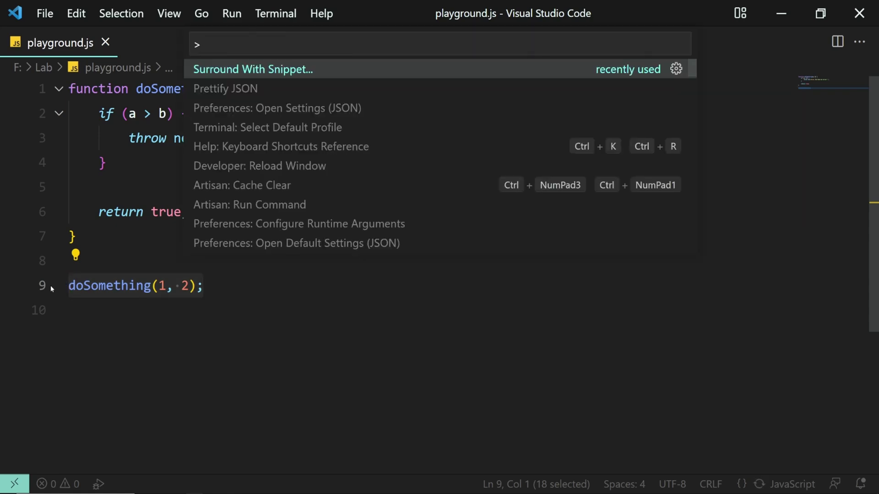
pyautogui.write('surround with sni')
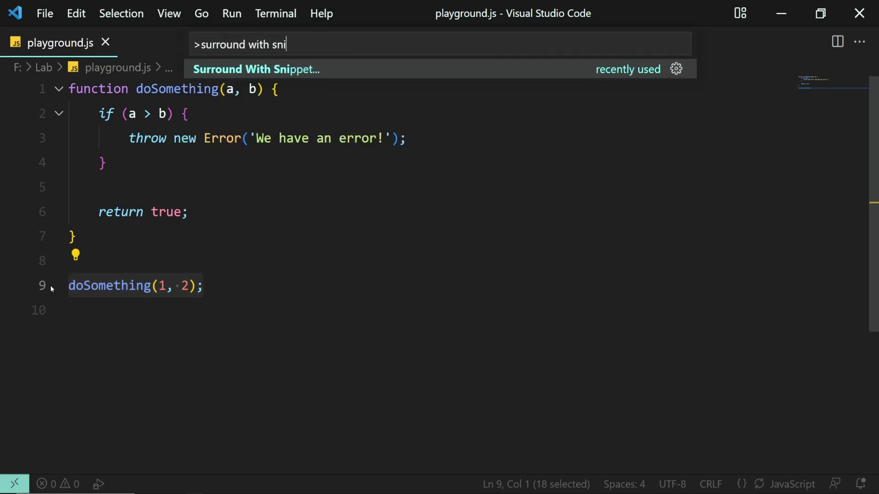
pyautogui.write('ppet')
pyautogui.press('Return')
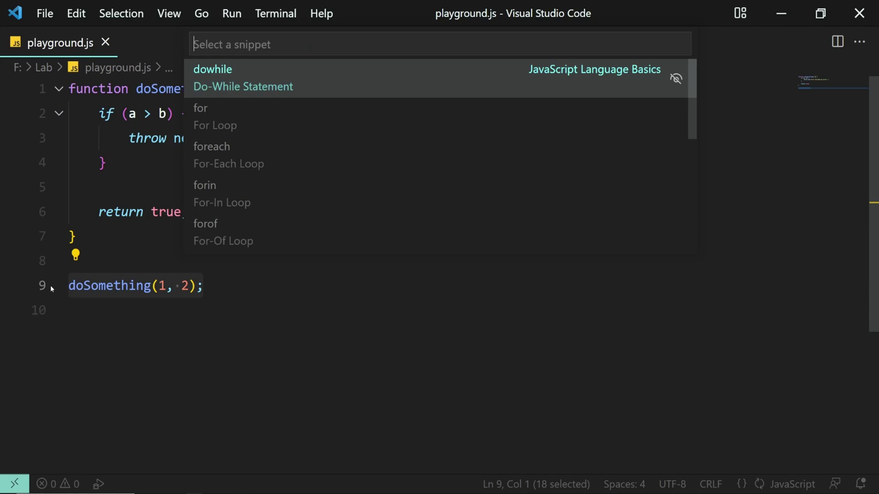
pyautogui.press('Down')
pyautogui.press('Down')
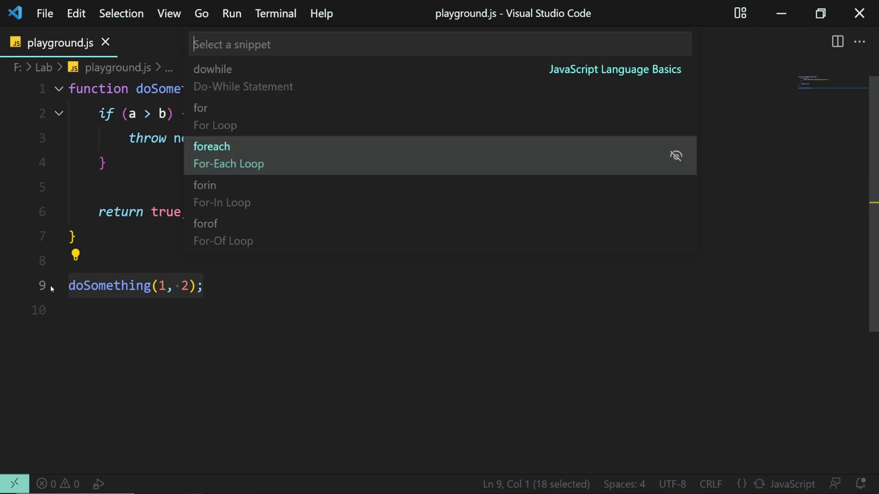
pyautogui.press('Down')
pyautogui.press('Down')
pyautogui.press('Down')
pyautogui.press('Down')
pyautogui.press('Down')
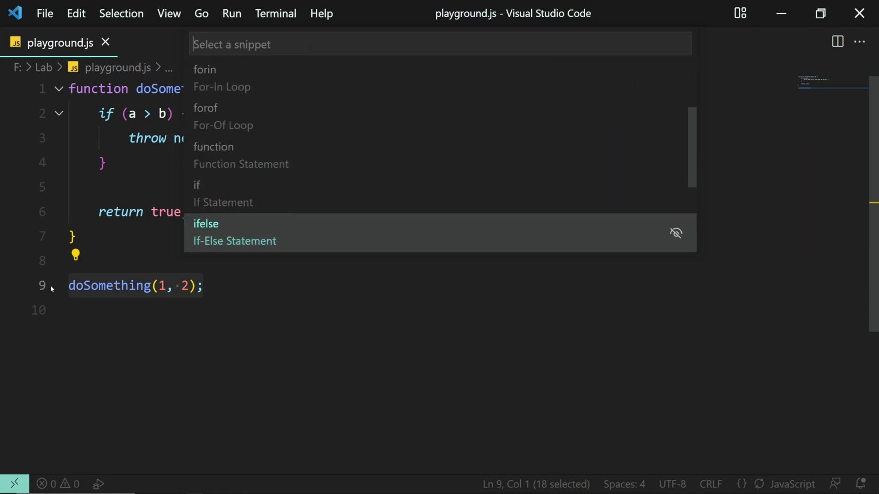
pyautogui.press('Down')
pyautogui.press('Down')
pyautogui.press('Down')
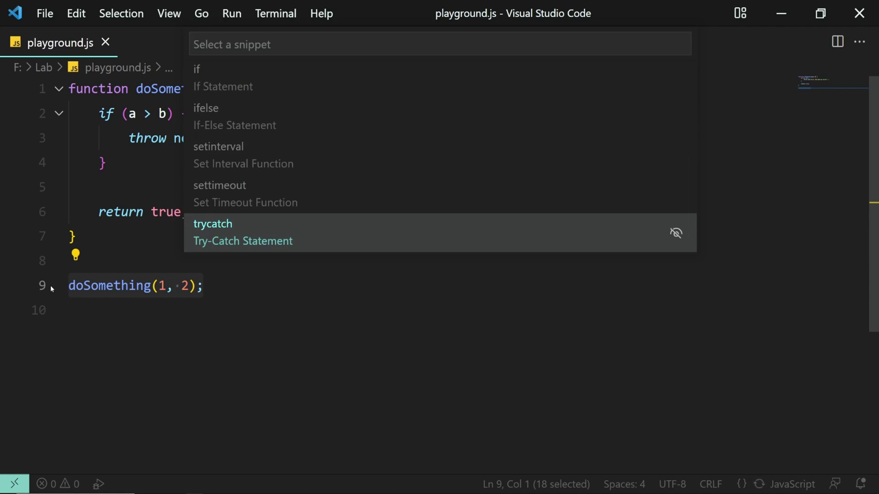
pyautogui.press('Return')
pyautogui.press('Tab')
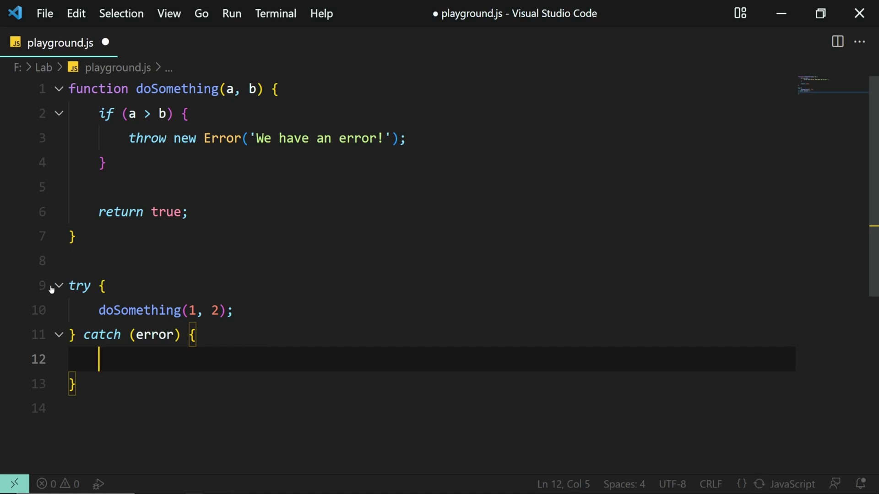
# - Surround the doSomething(1, 2) line inside try with the 'if' snippet, leaving the placeholder condition
pyautogui.press('Up')
pyautogui.press('Up')
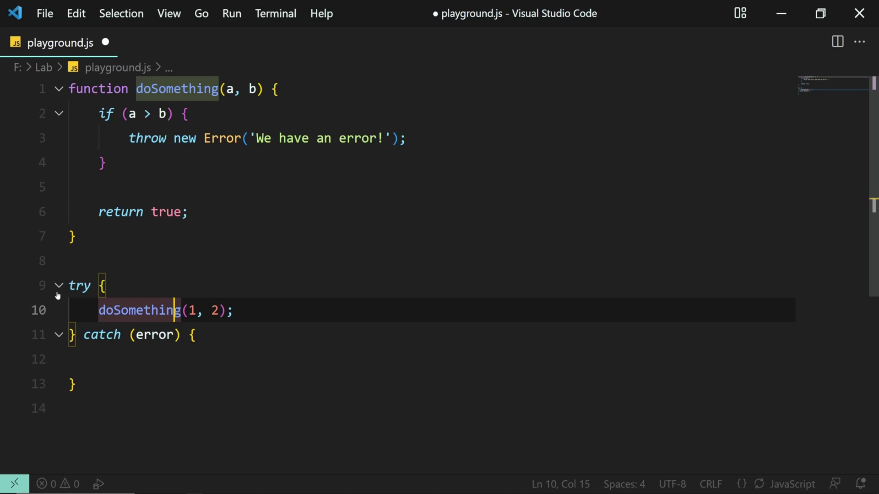
pyautogui.press('End')
pyautogui.hotkey('shift', 'Home')
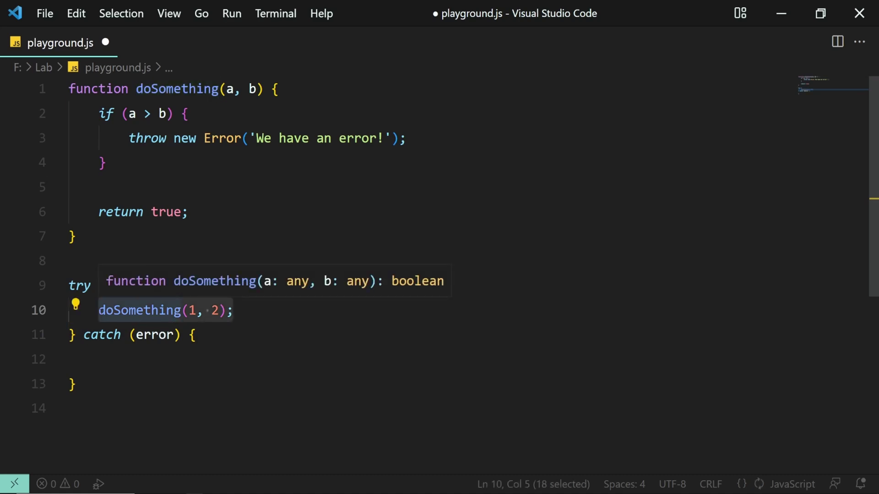
pyautogui.hotkey('ctrl', 'shift', 'p')
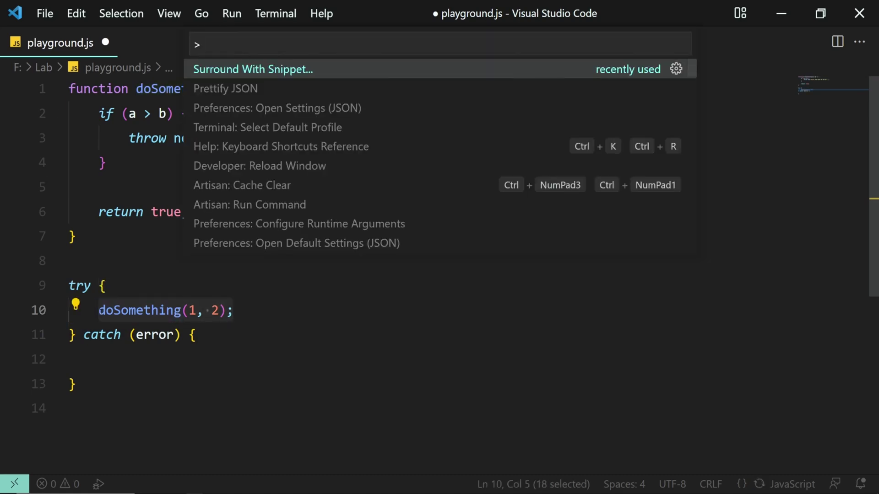
pyautogui.press('Return')
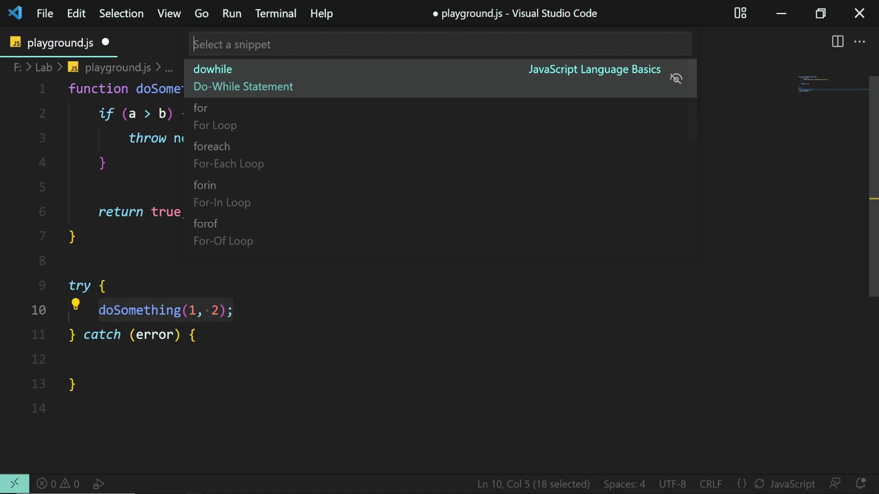
pyautogui.write('if')
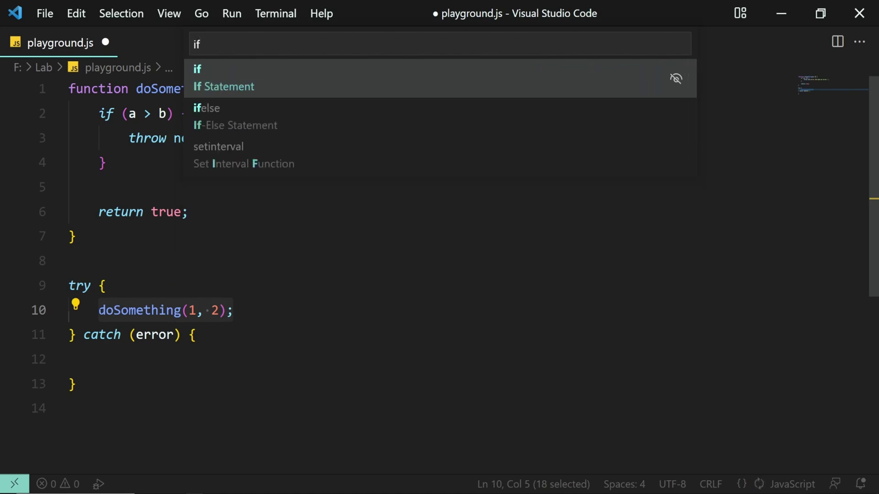
pyautogui.press('Return')
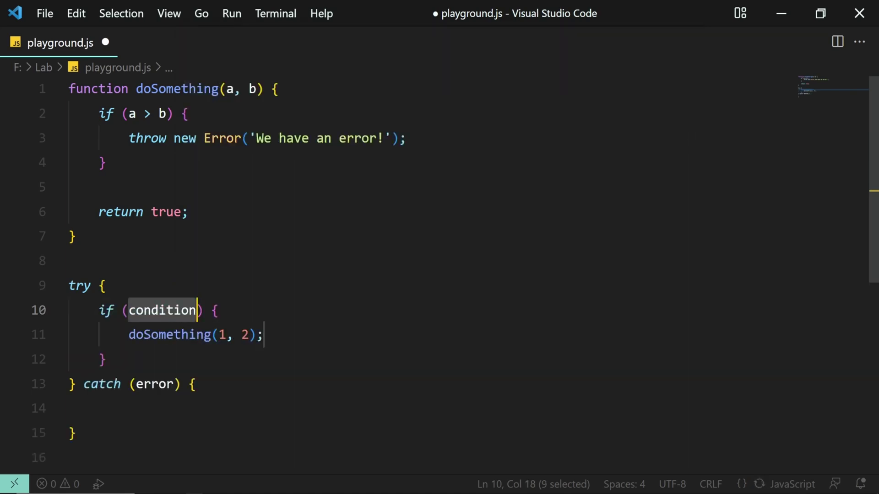
pyautogui.press('Escape')
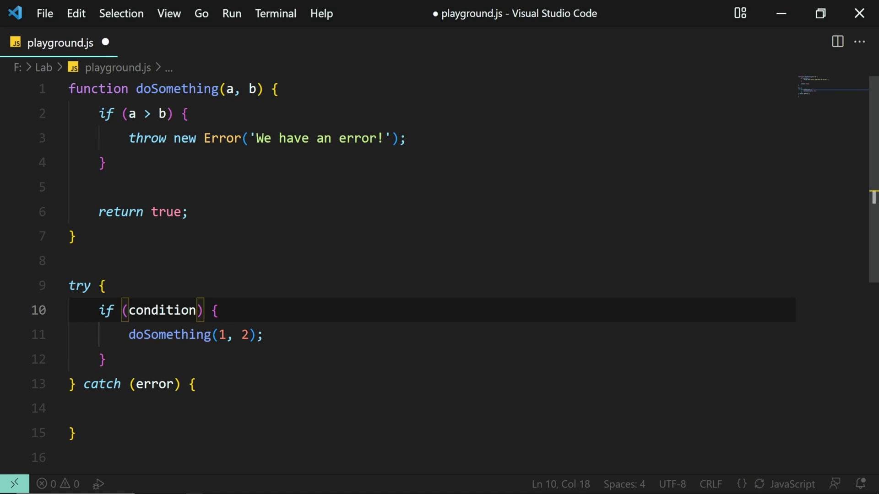